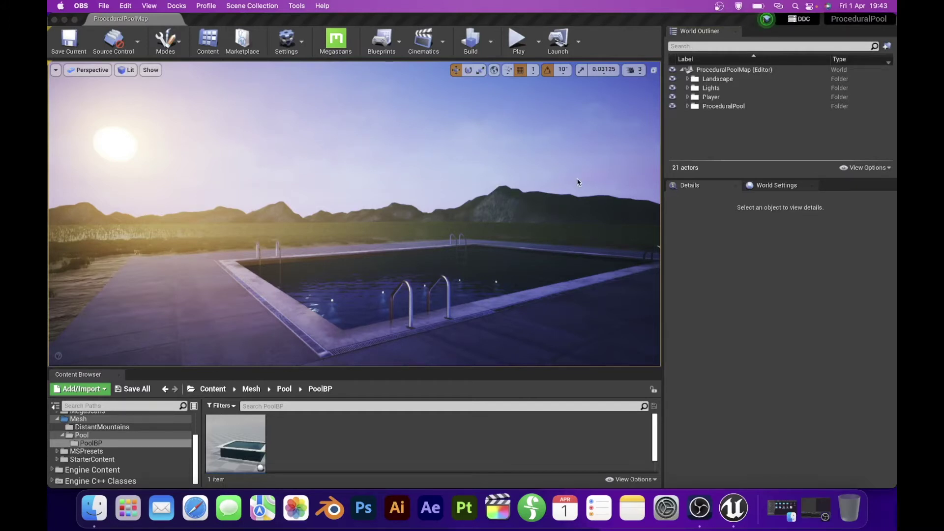
# Examine the existing pool from several angles, including its water, lights, ladders and paved surroundings.
pyautogui.click(538, 172)
pyautogui.moveTo(537, 172); pyautogui.dragTo(520, 172, button='right')
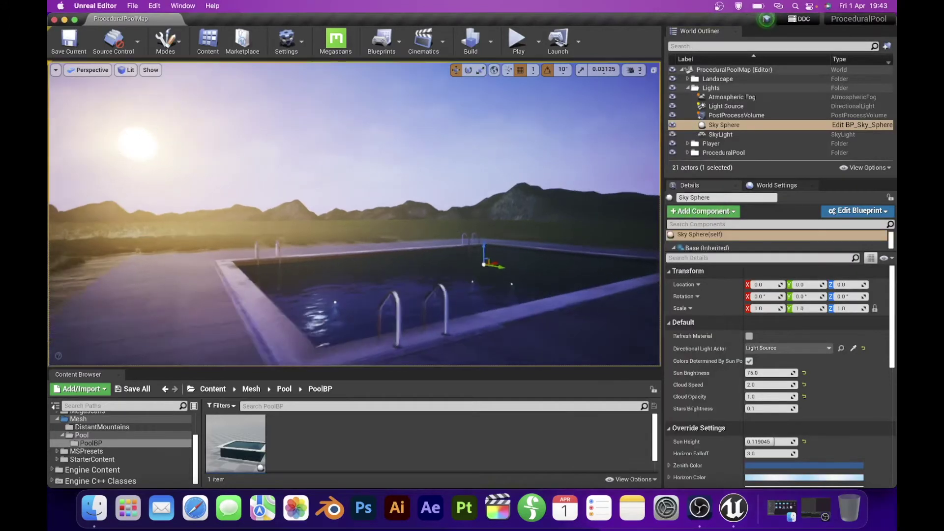
pyautogui.moveTo(523, 98); pyautogui.dragTo(479, 130, button='right')
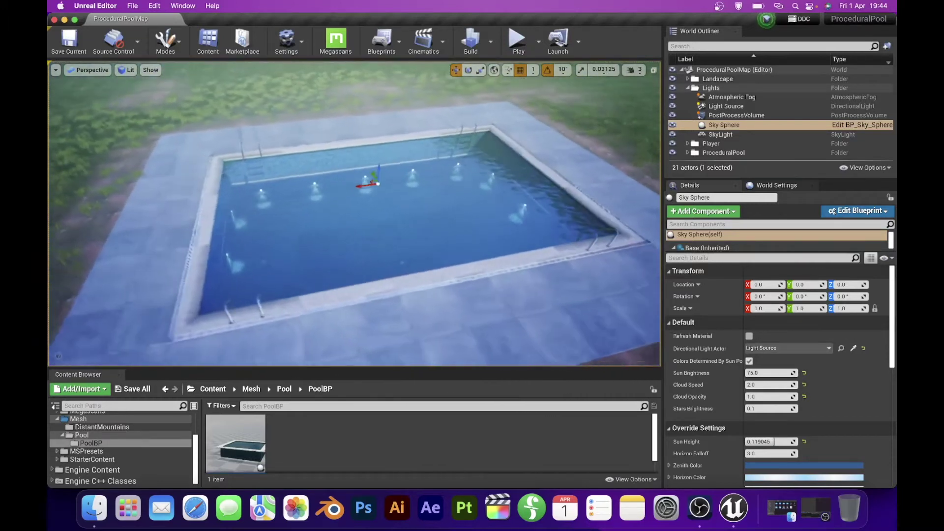
pyautogui.click(333, 102)
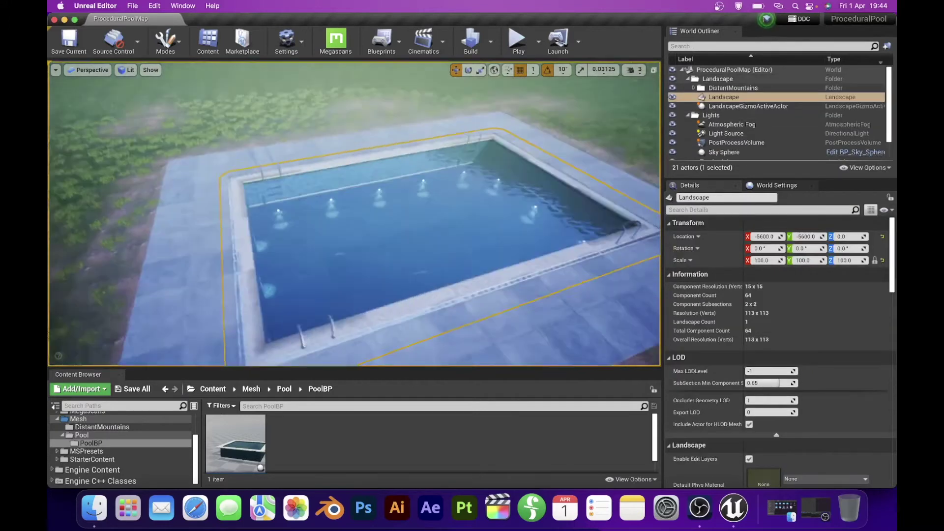
pyautogui.click(354, 86)
pyautogui.moveTo(354, 87); pyautogui.dragTo(482, 150, button='right')
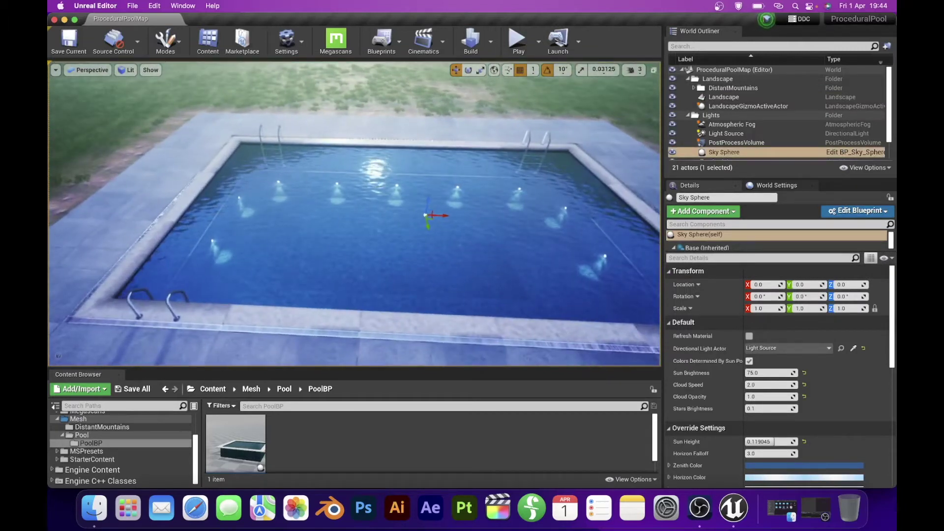
pyautogui.moveTo(354, 214); pyautogui.dragTo(399, 185, button='right')
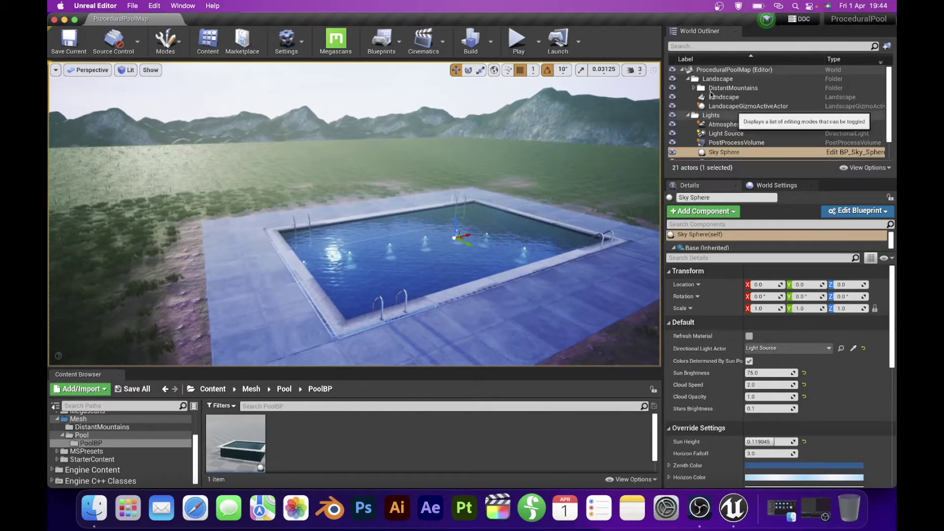
pyautogui.moveTo(311, 114); pyautogui.dragTo(331, 166, button='right')
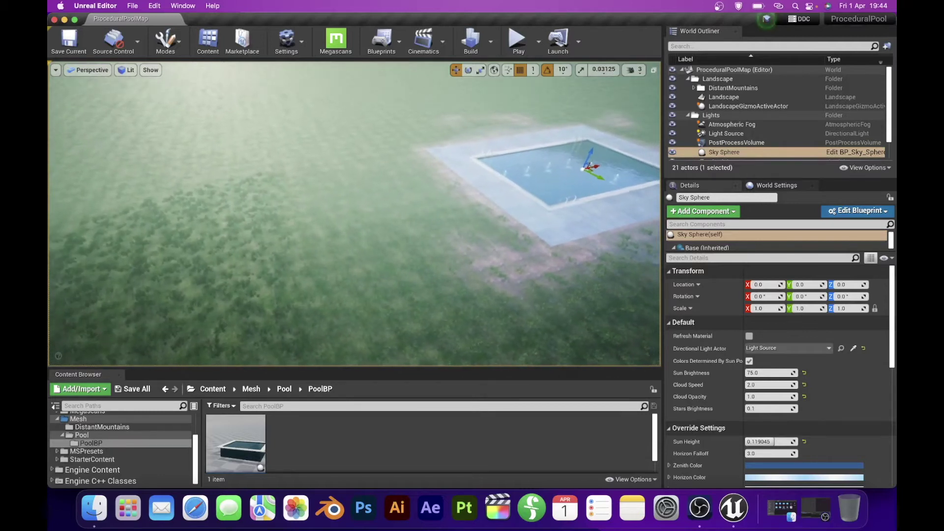
pyautogui.moveTo(354, 214); pyautogui.dragTo(374, 209, button='right')
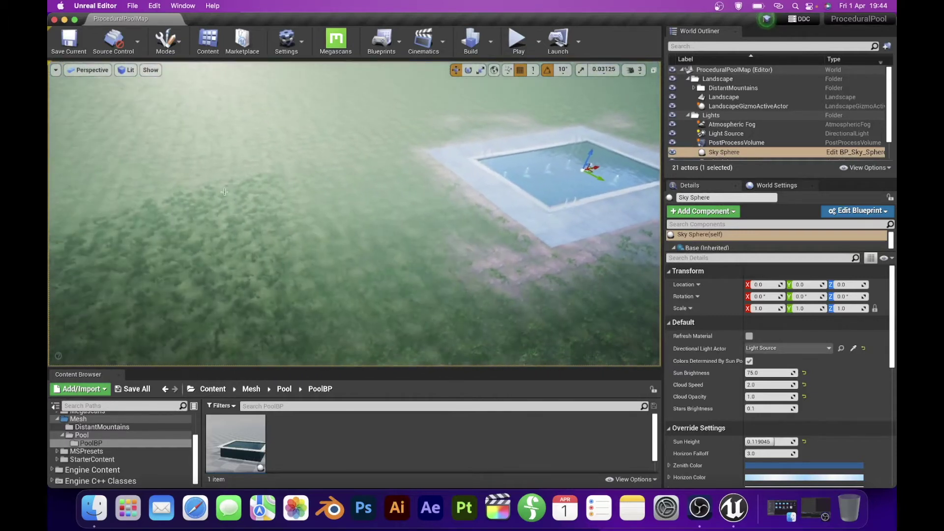
# Place a BP_ProceduralPool instance on the grass beside the existing pool and raise it to a Z location of 130.
pyautogui.moveTo(320, 219); pyautogui.dragTo(332, 222, button='right')
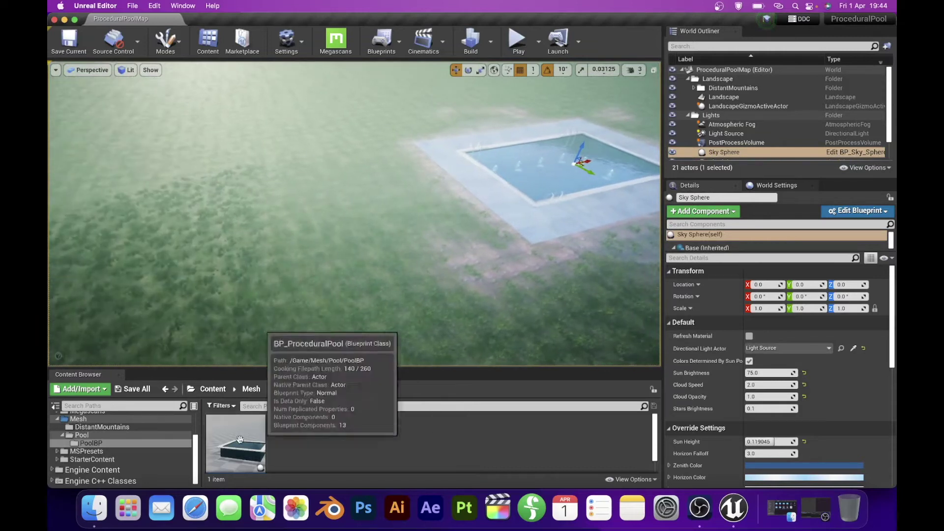
pyautogui.moveTo(236, 442); pyautogui.dragTo(241, 265)
pyautogui.moveTo(241, 265); pyautogui.dragTo(194, 286, button='right')
pyautogui.moveTo(328, 183); pyautogui.dragTo(332, 146)
pyautogui.moveTo(260, 132); pyautogui.dragTo(317, 141, button='right')
pyautogui.moveTo(288, 223); pyautogui.dragTo(282, 203)
pyautogui.moveTo(443, 180); pyautogui.dragTo(544, 226, button='right')
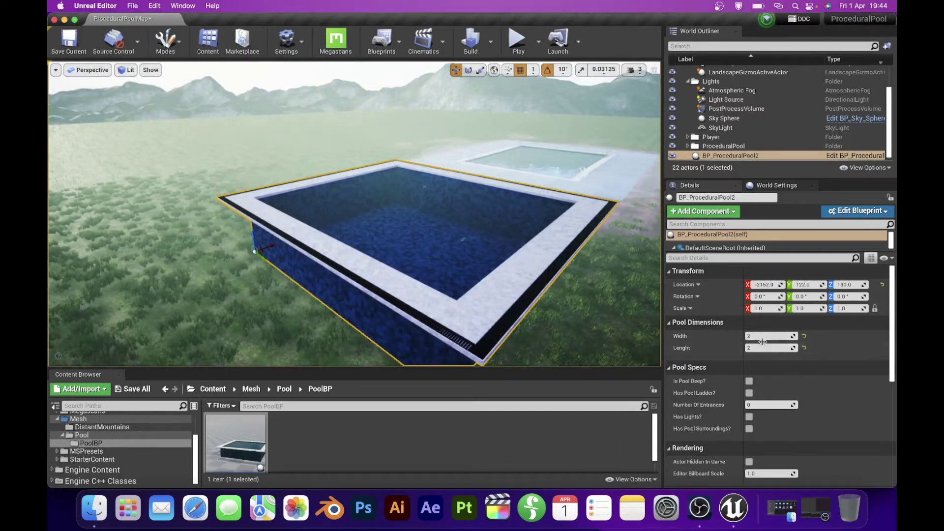
# Set the new pool's width to 5 and its length to 4.
pyautogui.write('5')
pyautogui.press('Return')
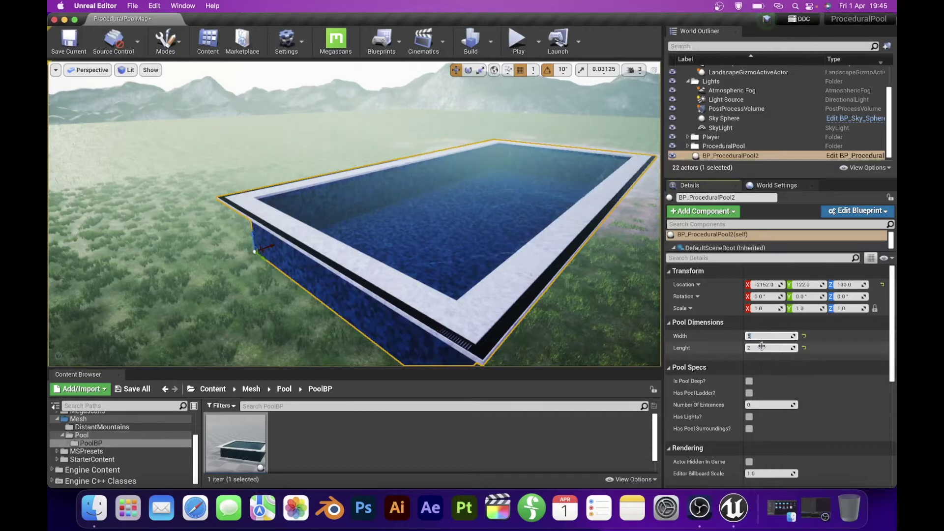
pyautogui.press('Return')
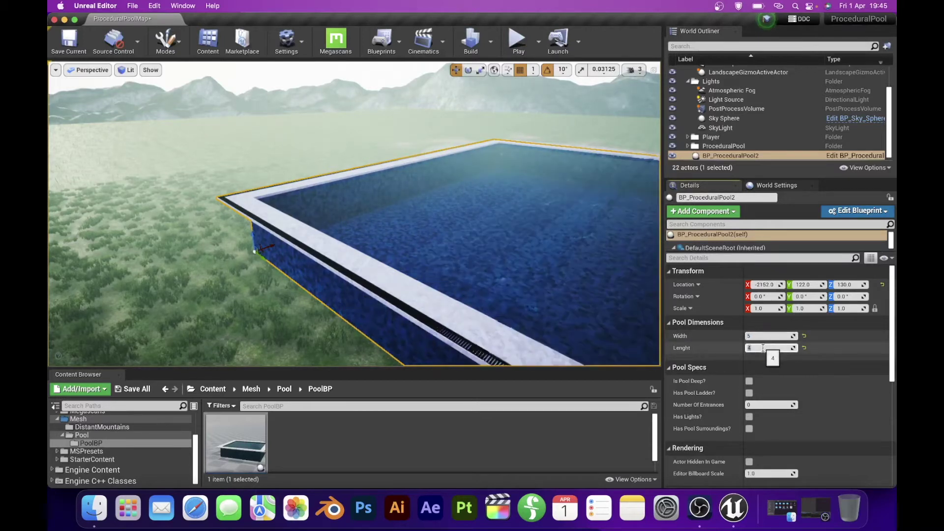
pyautogui.moveTo(472, 236); pyautogui.dragTo(354, 260, button='right')
pyautogui.moveTo(335, 197); pyautogui.dragTo(354, 191, button='right')
pyautogui.moveTo(290, 207); pyautogui.dragTo(342, 174, button='right')
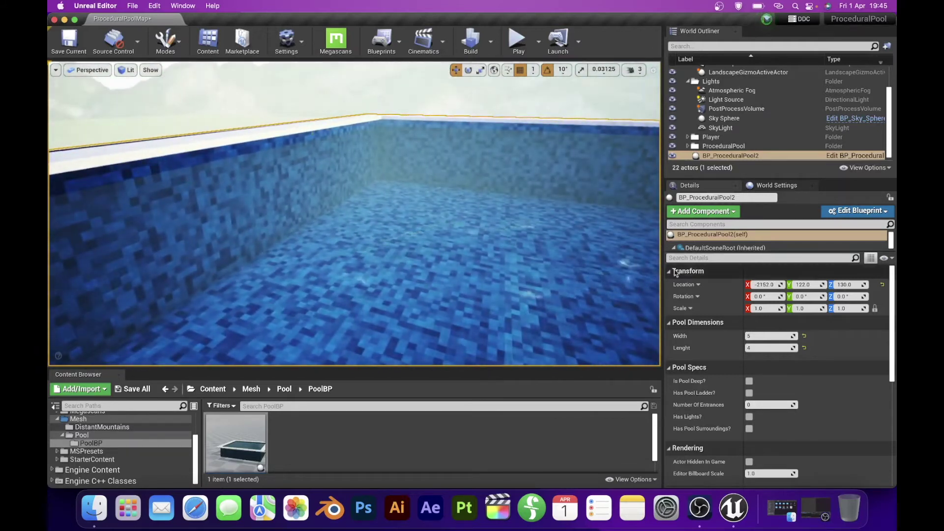
# Make the new pool deep and inspect its taller tiled walls from inside.
pyautogui.moveTo(472, 246); pyautogui.dragTo(491, 239, button='right')
pyautogui.moveTo(434, 245); pyautogui.dragTo(418, 235, button='right')
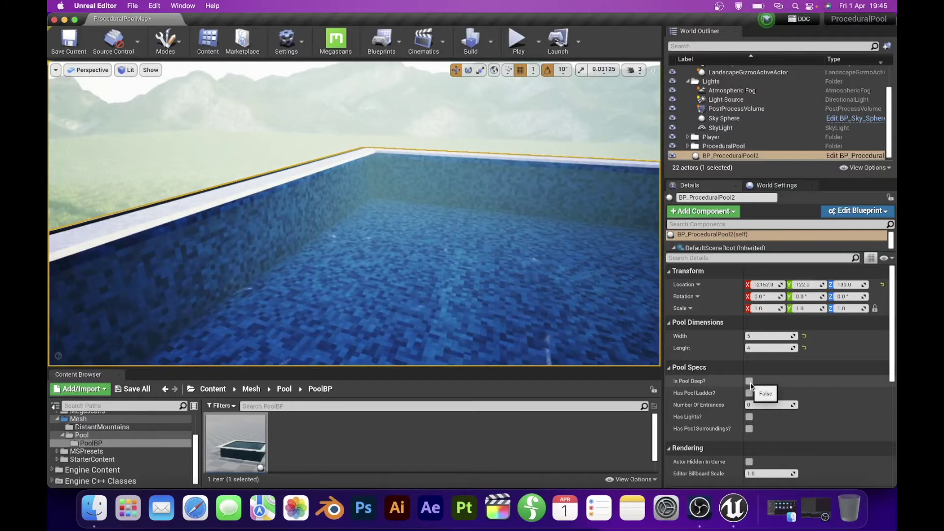
pyautogui.click(749, 382)
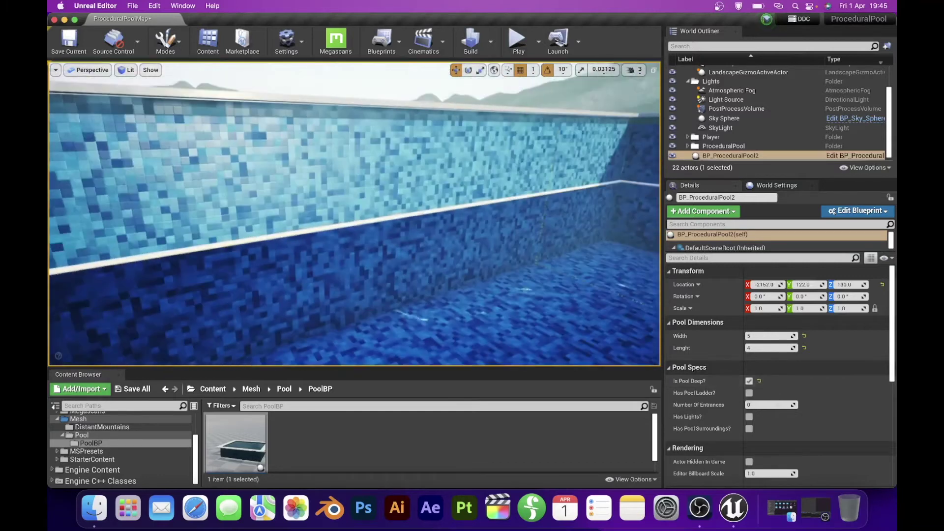
pyautogui.moveTo(354, 214); pyautogui.dragTo(551, 231, button='right')
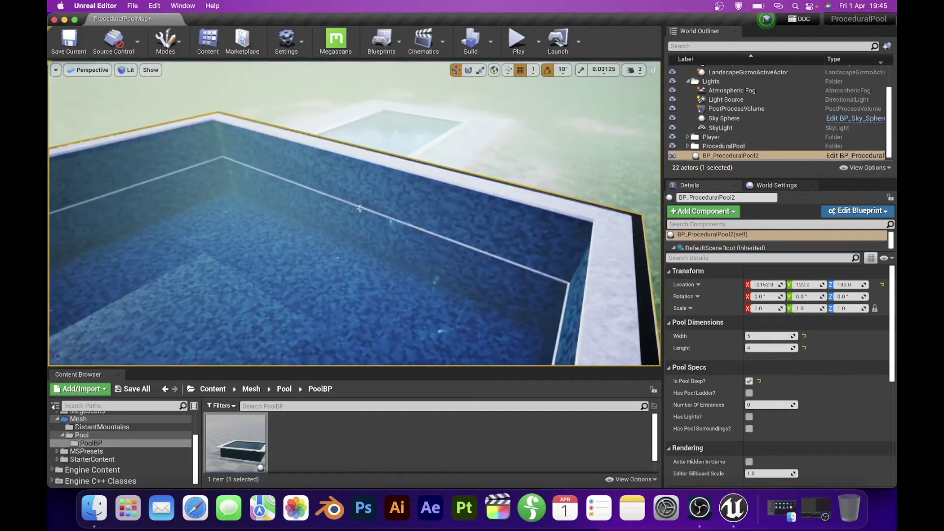
pyautogui.moveTo(393, 203); pyautogui.dragTo(476, 212, button='right')
pyautogui.moveTo(369, 212); pyautogui.dragTo(362, 215, button='right')
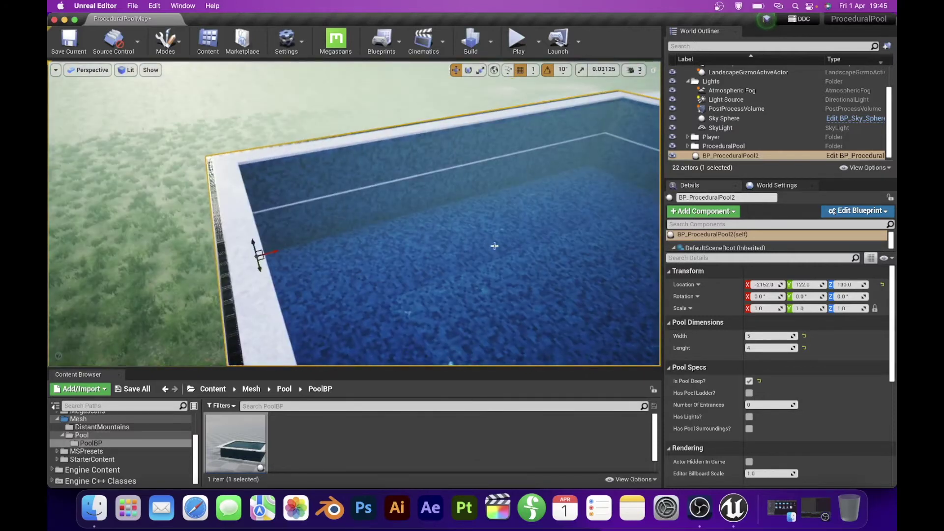
# Enable the new pool's ladders and raise the number of entrances through 2 and 3 up to 4.
pyautogui.click(750, 394)
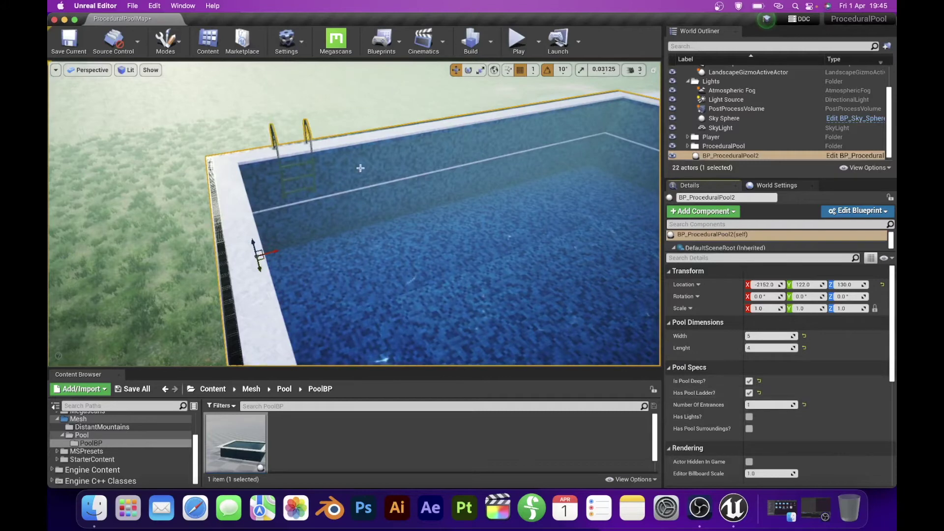
pyautogui.moveTo(359, 167); pyautogui.dragTo(406, 193, button='right')
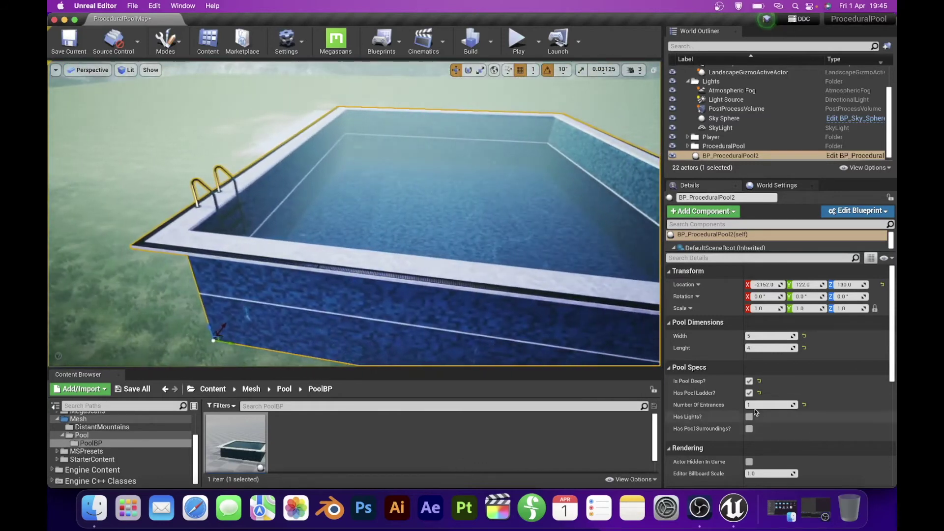
pyautogui.click(755, 405)
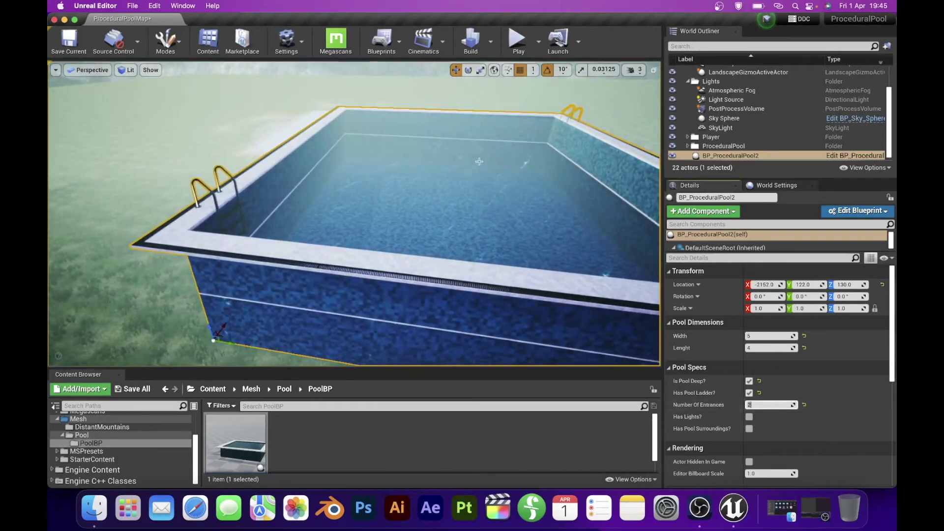
pyautogui.moveTo(479, 162); pyautogui.dragTo(511, 141, button='right')
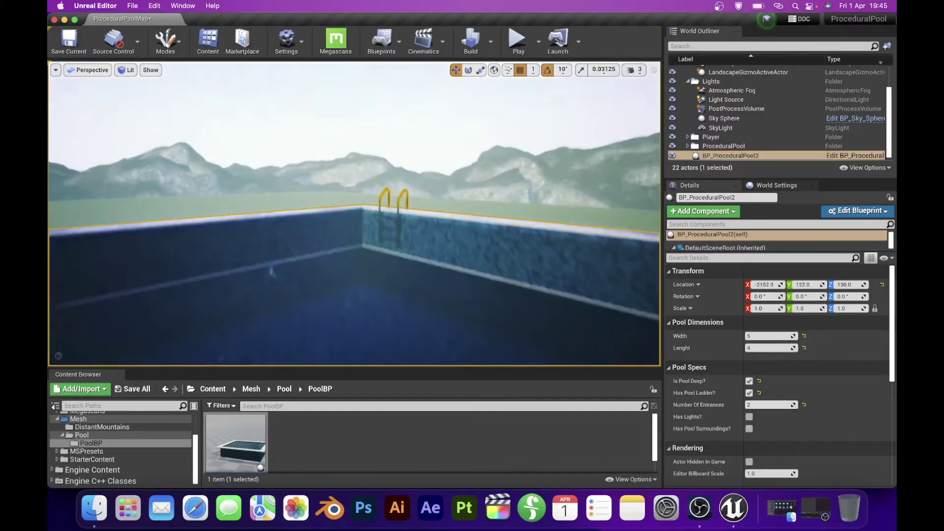
pyautogui.moveTo(373, 197); pyautogui.dragTo(468, 230, button='right')
pyautogui.moveTo(426, 177); pyautogui.dragTo(354, 165, button='right')
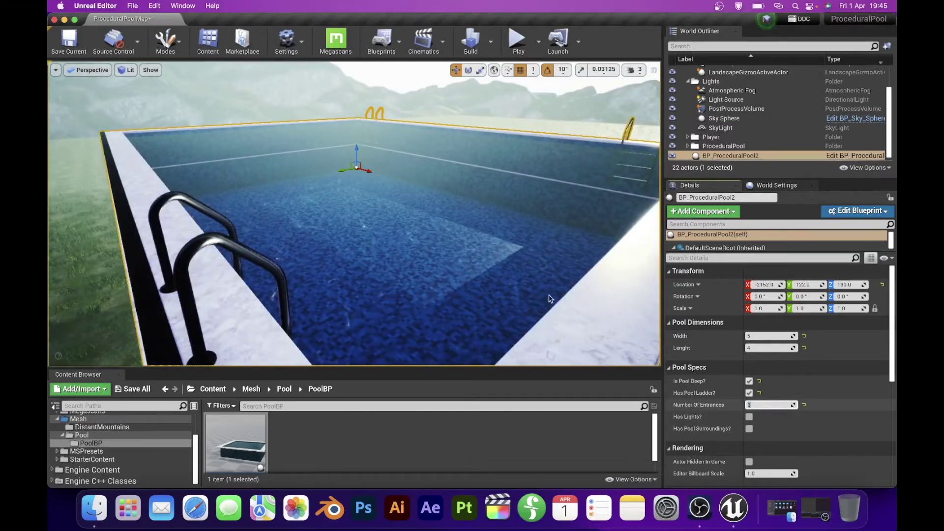
pyautogui.moveTo(550, 299); pyautogui.dragTo(471, 308, button='right')
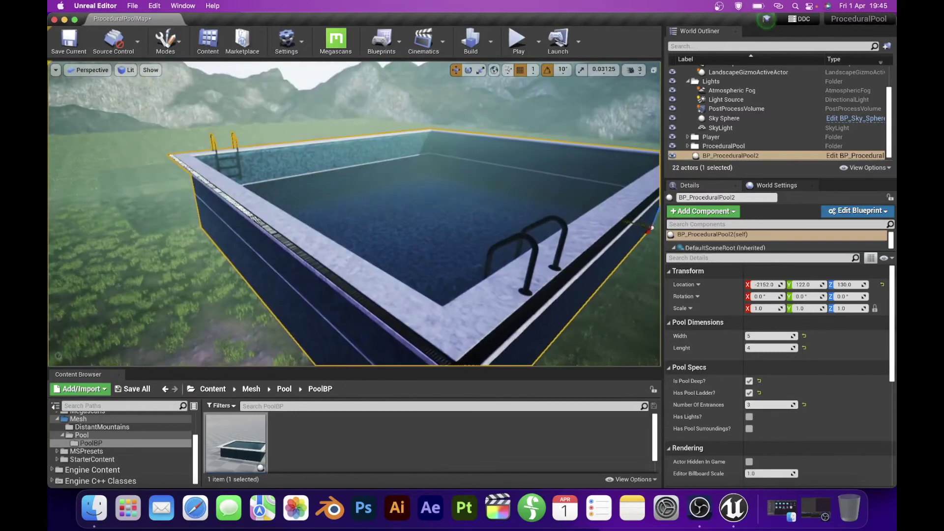
pyautogui.click(760, 405)
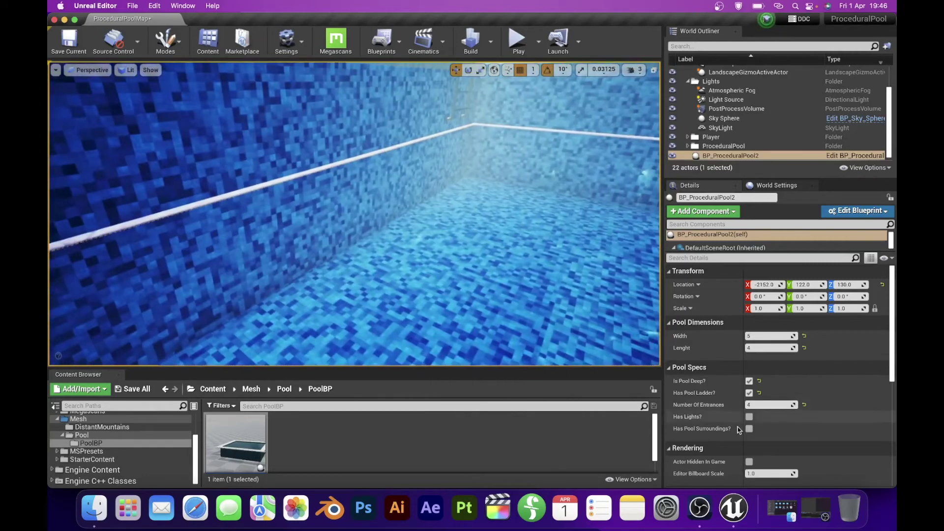
# Enable the new pool's lights and inspect them along the walls.
pyautogui.click(749, 416)
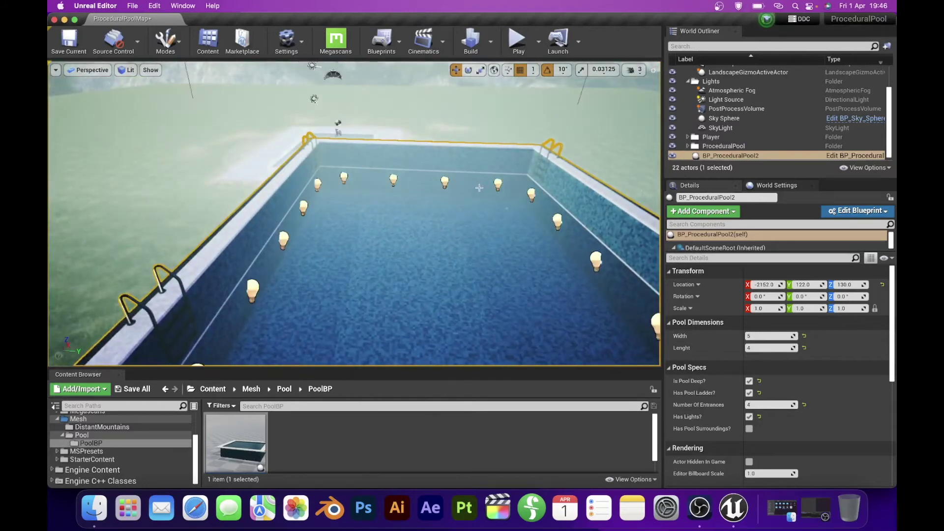
pyautogui.moveTo(354, 213); pyautogui.dragTo(211, 216, button='right')
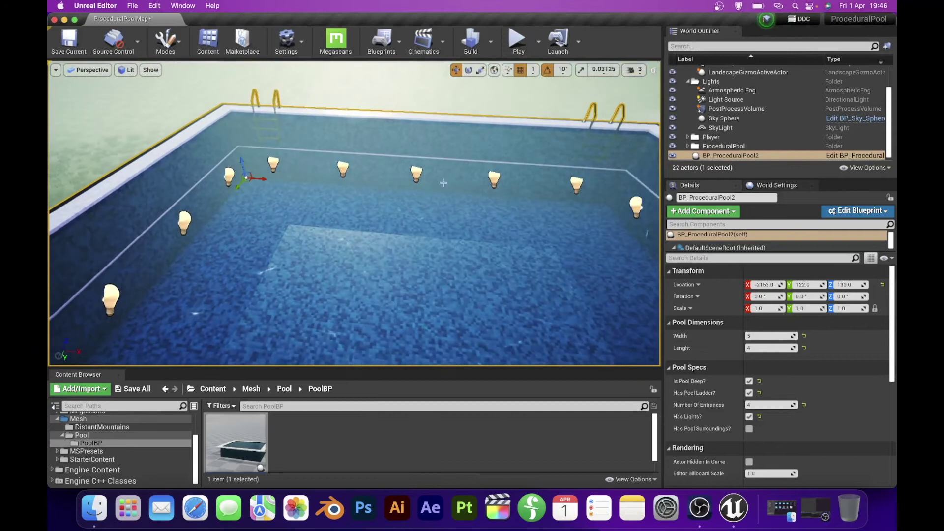
pyautogui.moveTo(373, 181); pyautogui.dragTo(128, 183, button='right')
pyautogui.moveTo(332, 189); pyautogui.dragTo(358, 242, button='right')
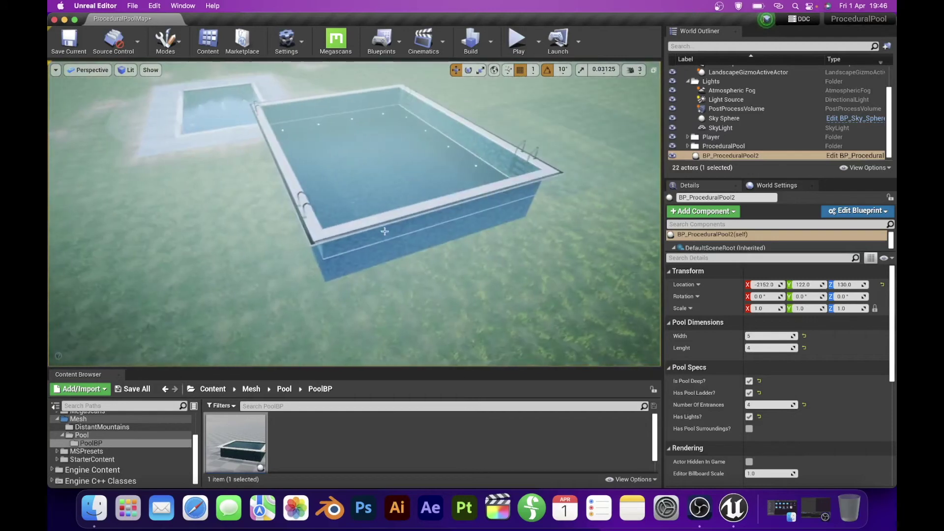
# Enable the pool surroundings and lower the pool to Z -201 so its paving sits at ground level.
pyautogui.click(748, 428)
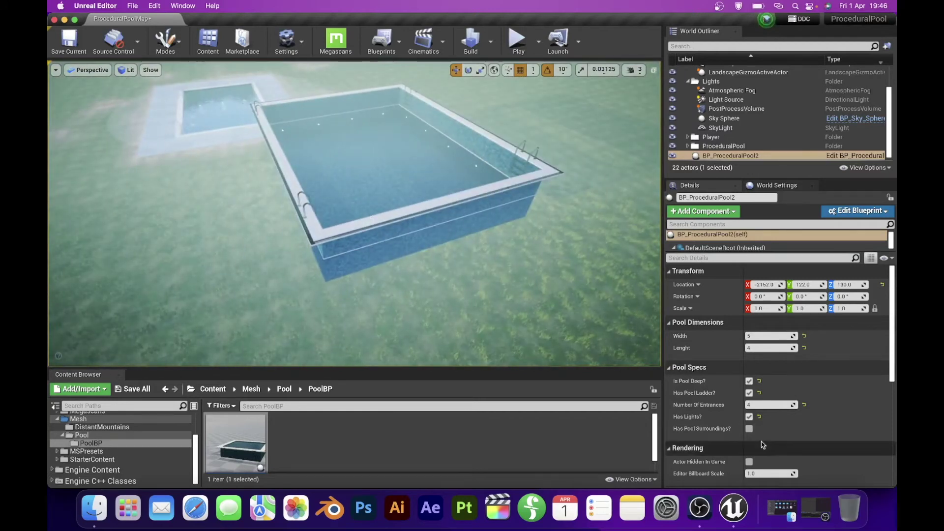
pyautogui.moveTo(354, 214); pyautogui.dragTo(305, 207, button='right')
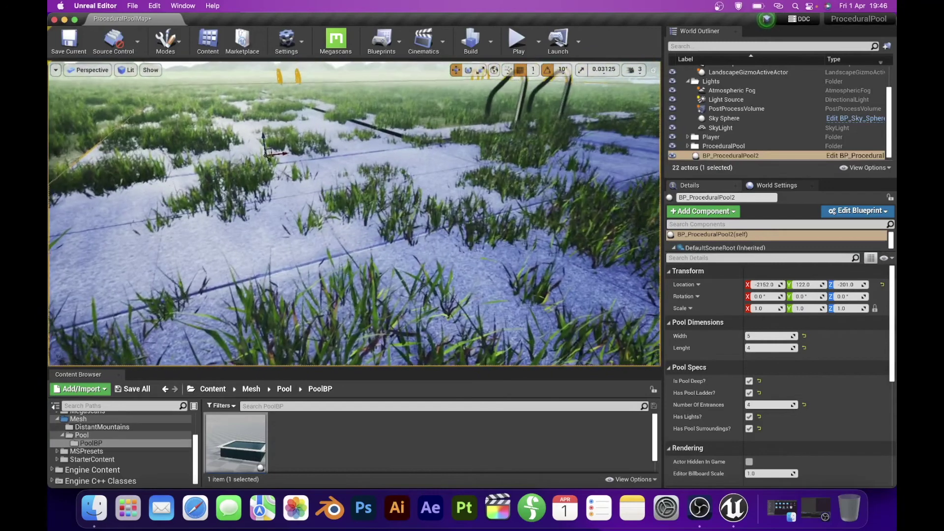
pyautogui.moveTo(354, 213); pyautogui.dragTo(462, 185, button='right')
pyautogui.moveTo(354, 213); pyautogui.dragTo(560, 195, button='right')
pyautogui.moveTo(315, 229); pyautogui.dragTo(319, 256, button='right')
pyautogui.moveTo(354, 214)
pyautogui.mouseDown(button='right')
pyautogui.moveTo(302, 246)
pyautogui.moveTo(369, 205)
pyautogui.mouseUp(button='right')
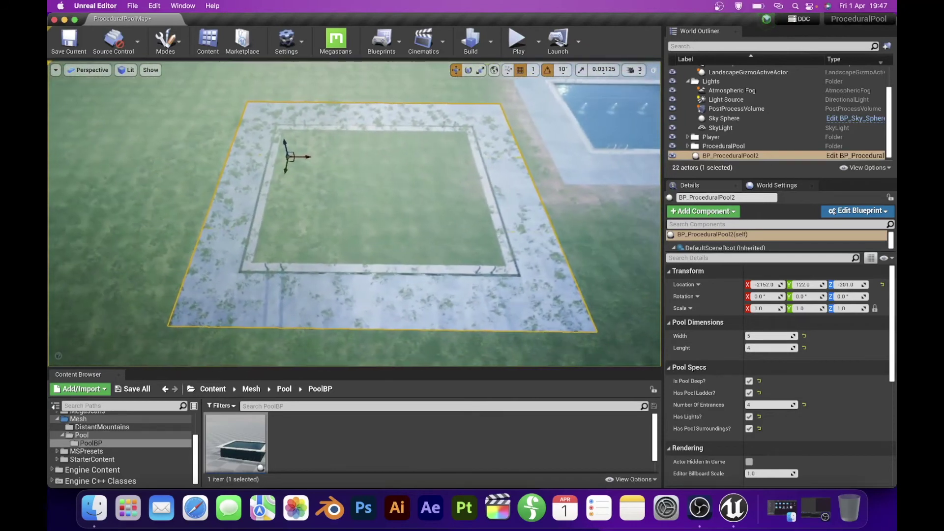
# In Landscape mode, paint the DirtTexture layer over the grass within and around the new pool's paving.
pyautogui.click(165, 40)
pyautogui.click(187, 82)
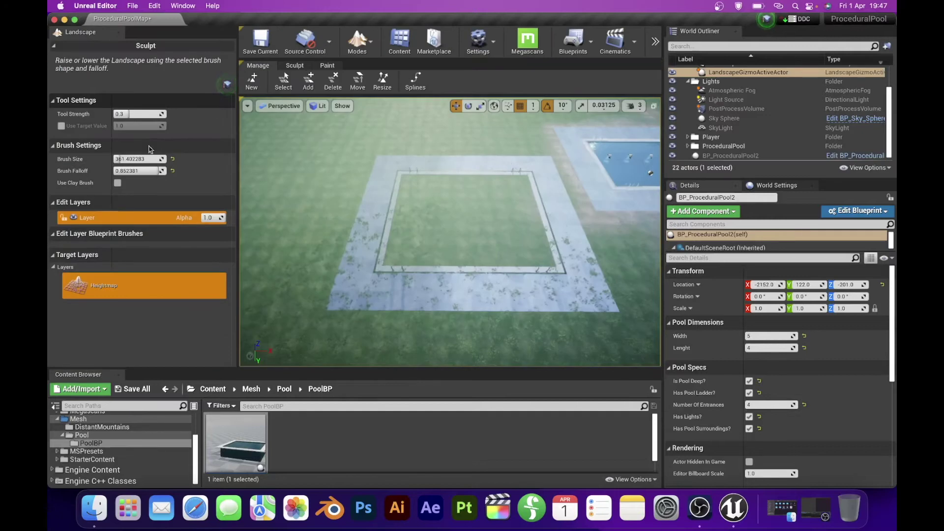
pyautogui.click(327, 66)
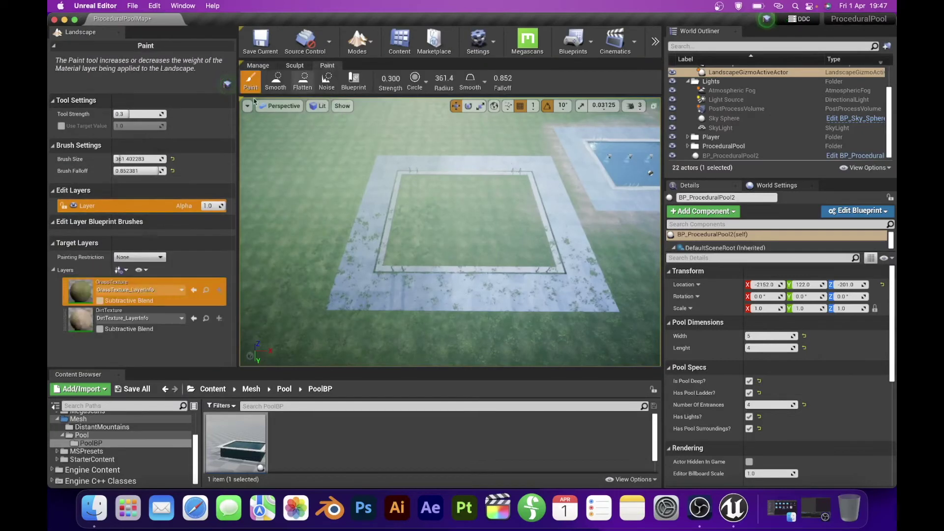
pyautogui.click(128, 317)
pyautogui.moveTo(375, 292)
pyautogui.mouseDown()
pyautogui.moveTo(396, 280)
pyautogui.moveTo(378, 310)
pyautogui.moveTo(349, 305)
pyautogui.moveTo(354, 216)
pyautogui.moveTo(374, 170)
pyautogui.moveTo(510, 160)
pyautogui.mouseUp()
pyautogui.moveTo(543, 191)
pyautogui.mouseDown()
pyautogui.moveTo(553, 242)
pyautogui.moveTo(592, 312)
pyautogui.moveTo(358, 292)
pyautogui.moveTo(548, 300)
pyautogui.moveTo(499, 251)
pyautogui.moveTo(551, 260)
pyautogui.moveTo(409, 240)
pyautogui.moveTo(459, 230)
pyautogui.moveTo(404, 173)
pyautogui.moveTo(445, 186)
pyautogui.moveTo(495, 181)
pyautogui.moveTo(526, 195)
pyautogui.moveTo(366, 180)
pyautogui.moveTo(492, 160)
pyautogui.moveTo(573, 224)
pyautogui.moveTo(468, 321)
pyautogui.moveTo(358, 274)
pyautogui.mouseUp()
# Cut a landscape hole over the new pool's basin using the Visibility tool with a brush size of 150.
pyautogui.moveTo(406, 194)
pyautogui.mouseDown(button='right')
pyautogui.moveTo(443, 196)
pyautogui.moveTo(540, 100)
pyautogui.moveTo(600, 100)
pyautogui.moveTo(371, 100)
pyautogui.moveTo(391, 185)
pyautogui.mouseUp(button='right')
pyautogui.press('w')
pyautogui.press('a')
pyautogui.press('d')
pyautogui.press('s')
pyautogui.press('w')
pyautogui.press('s')
pyautogui.click(294, 65)
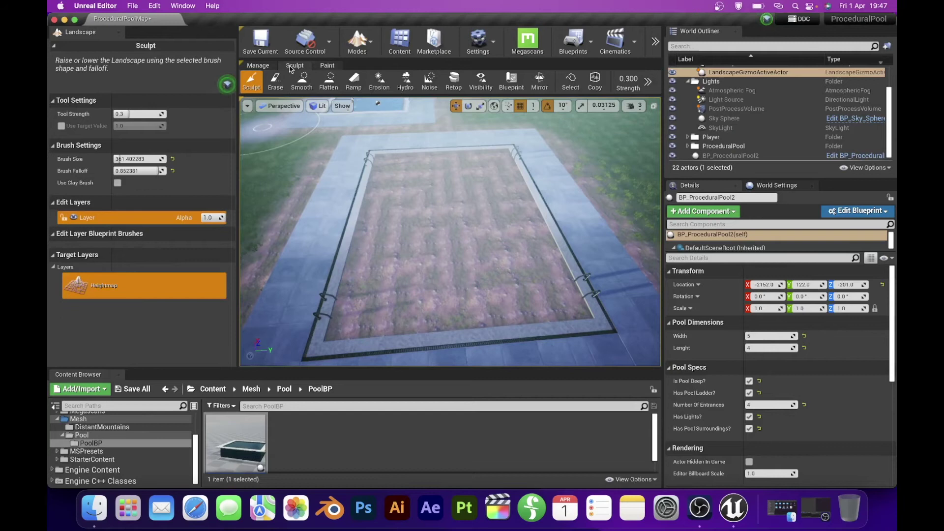
pyautogui.click(480, 81)
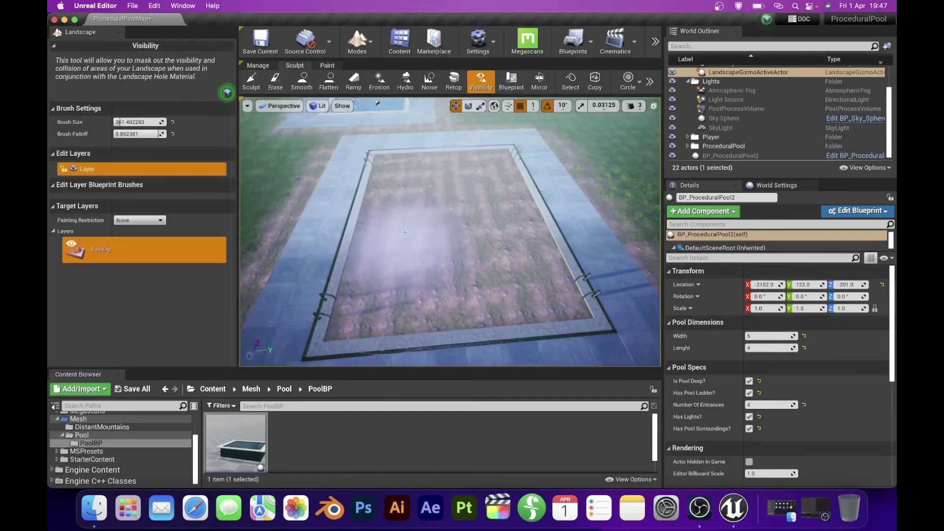
pyautogui.click(128, 124)
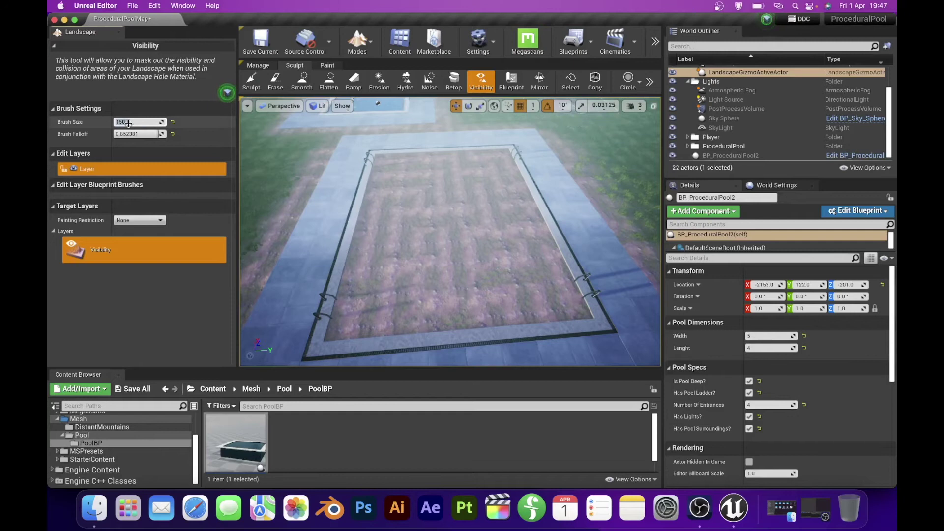
pyautogui.moveTo(356, 314)
pyautogui.mouseDown()
pyautogui.moveTo(357, 225)
pyautogui.moveTo(371, 165)
pyautogui.mouseUp()
pyautogui.moveTo(455, 160)
pyautogui.mouseDown()
pyautogui.moveTo(472, 159)
pyautogui.moveTo(545, 249)
pyautogui.moveTo(538, 295)
pyautogui.moveTo(443, 320)
pyautogui.moveTo(415, 247)
pyautogui.moveTo(457, 186)
pyautogui.moveTo(374, 202)
pyautogui.mouseUp()
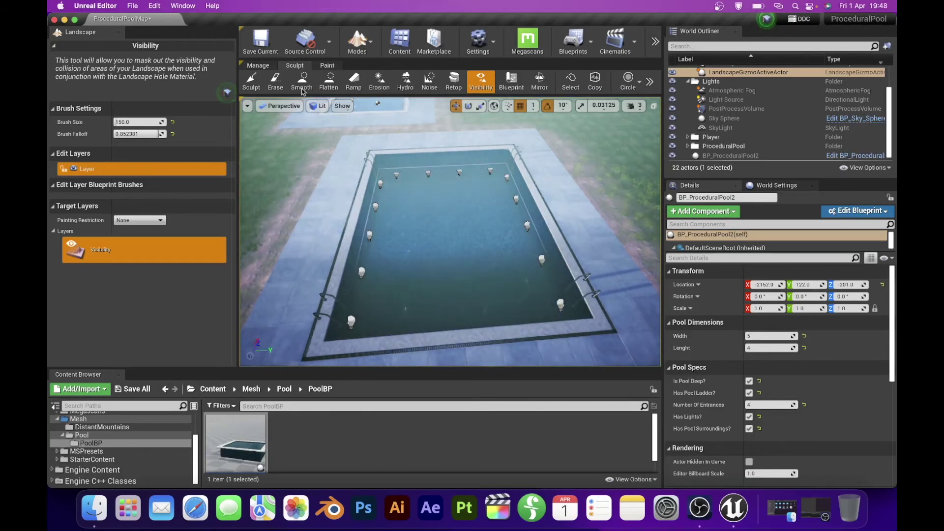
# Return from Landscape mode to Select mode and switch the viewport to game view to inspect the new pool without editor icons.
pyautogui.click(358, 42)
pyautogui.click(376, 73)
pyautogui.moveTo(378, 183); pyautogui.dragTo(191, 177, button='right')
pyautogui.click(378, 183)
pyautogui.press('g')
pyautogui.moveTo(329, 199); pyautogui.dragTo(334, 200, button='right')
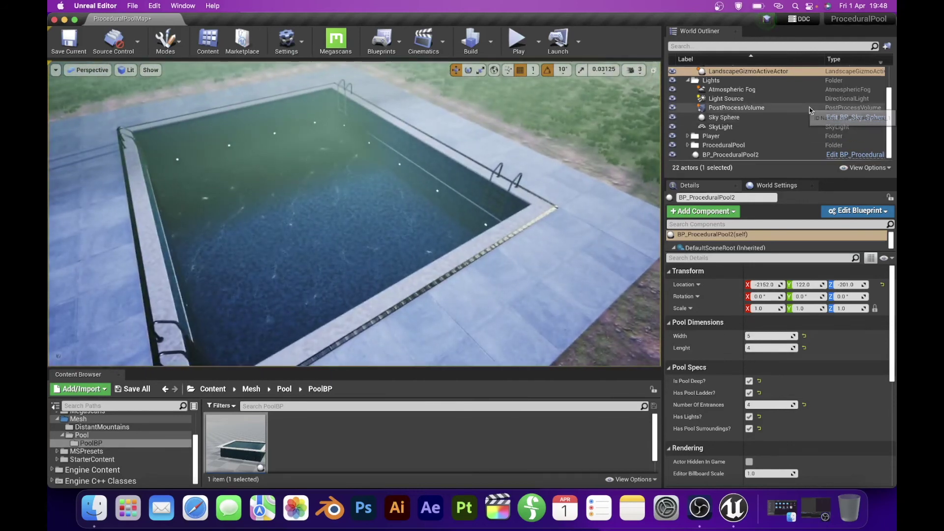
# Expand the ProceduralPool folder and BP_ProceduralPool in the World Outliner to examine the actors attached to the original pool.
pyautogui.click(688, 145)
pyautogui.scroll(-1, 716, 144)
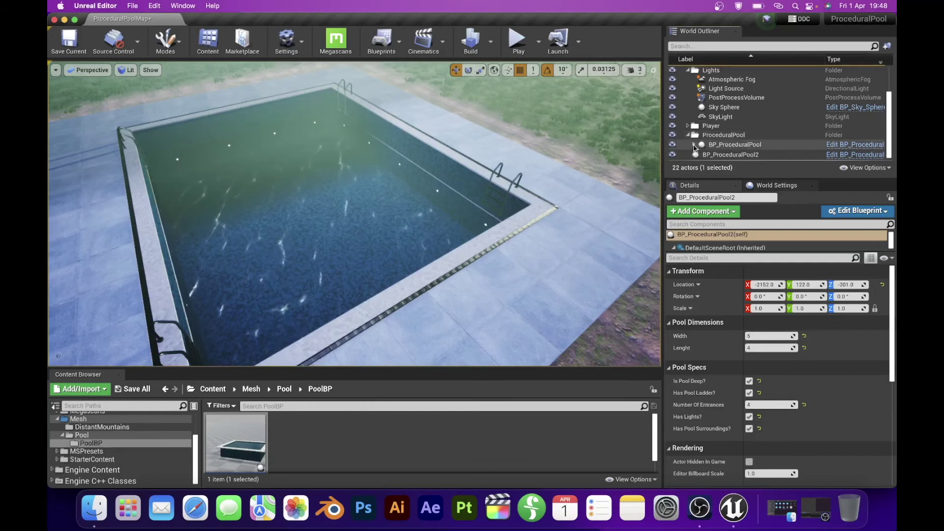
pyautogui.click(693, 146)
pyautogui.scroll(-3, 727, 138)
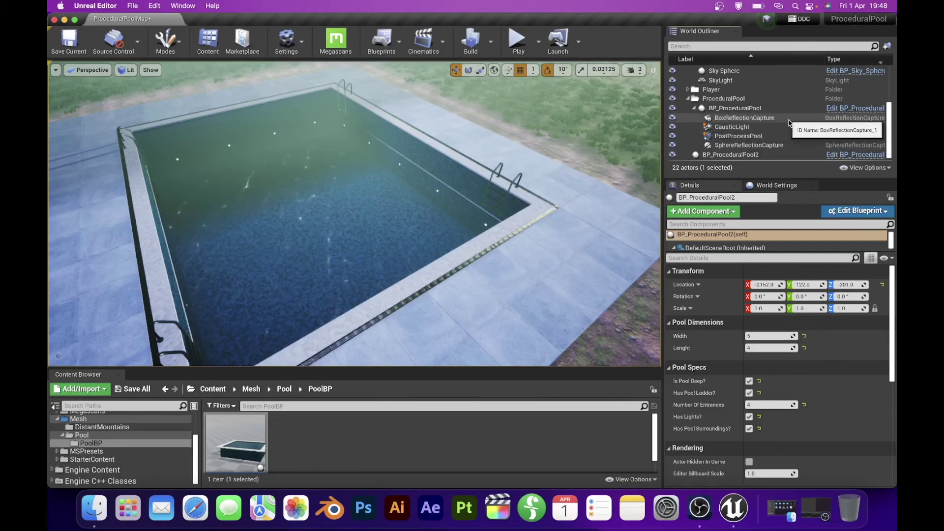
# Select the original pool's PostProcessPool volume, focus the view on it and inspect the surrounding pool area.
pyautogui.moveTo(491, 212); pyautogui.dragTo(486, 176, button='right')
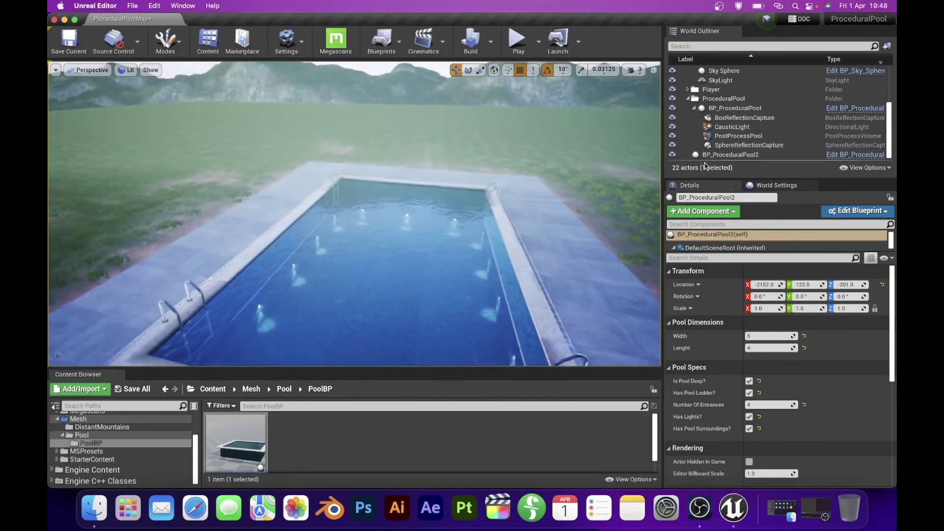
pyautogui.doubleClick(738, 135)
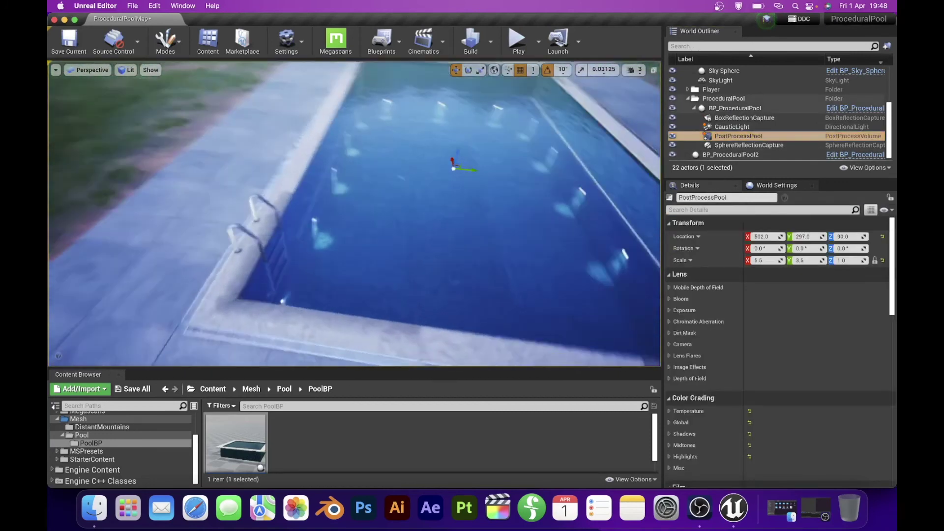
pyautogui.moveTo(393, 212); pyautogui.dragTo(457, 202, button='right')
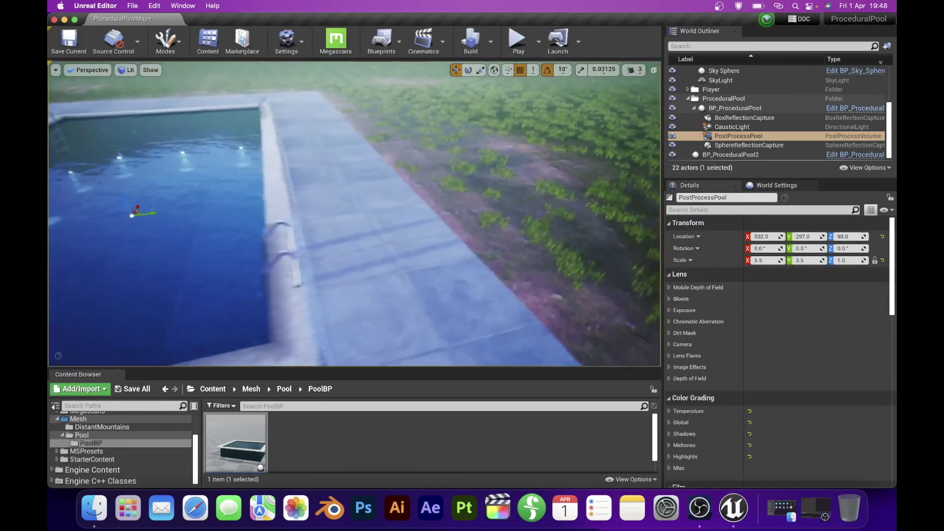